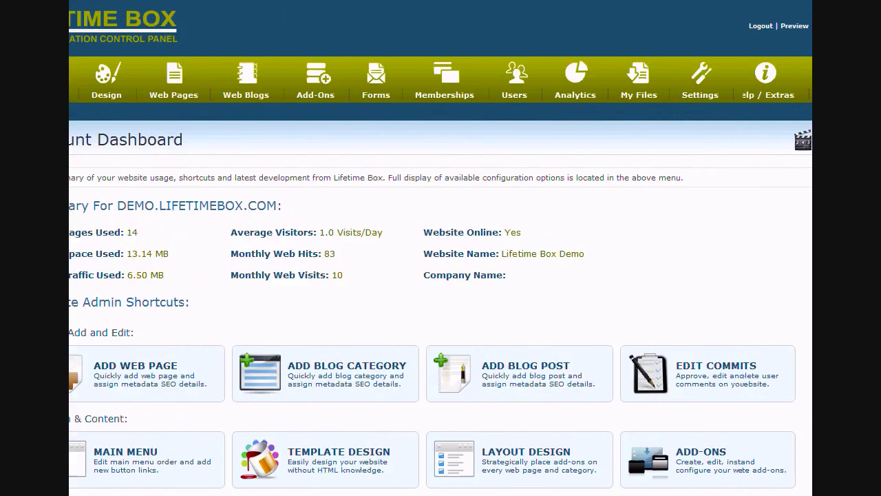
Step: Open the Website Configuration settings and enter "Lifetime Box Demo" as the website name
mouse_move(716, 108)
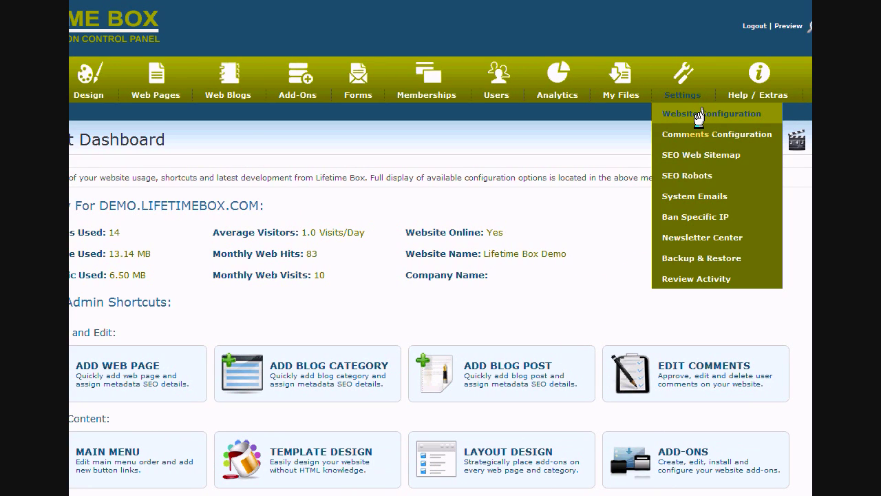
left_click(699, 115)
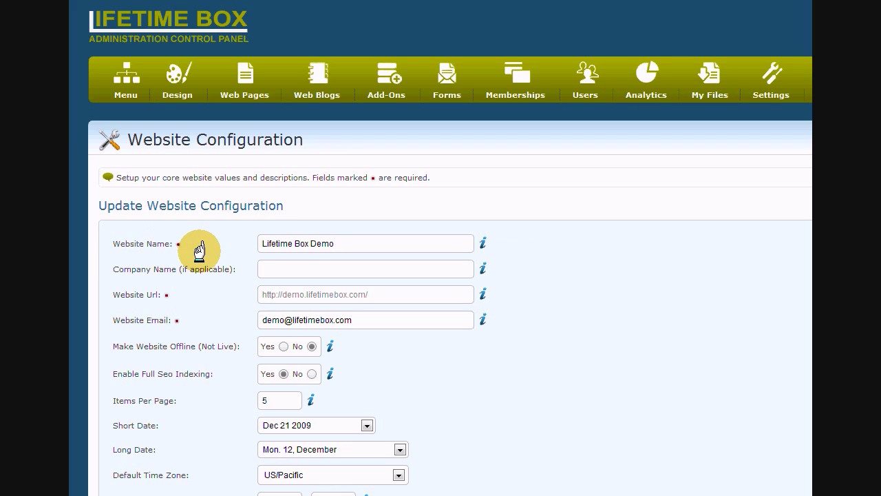
triple_click(285, 242)
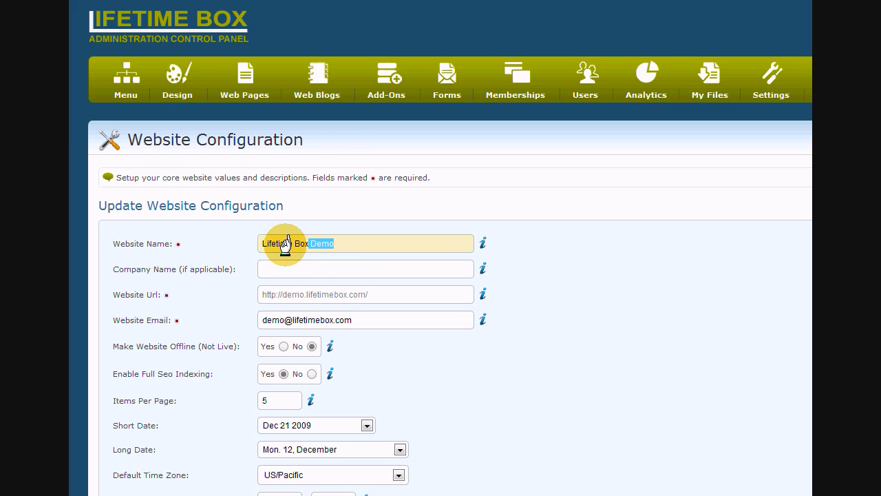
type("L")
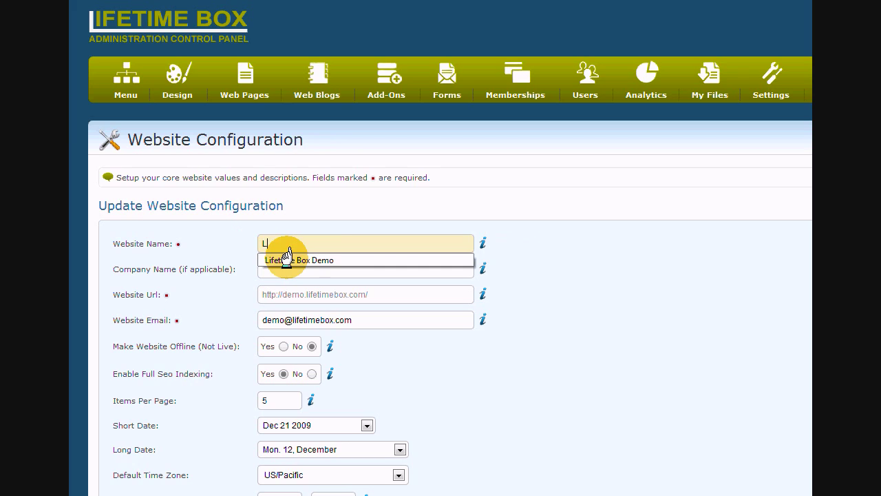
left_click(286, 259)
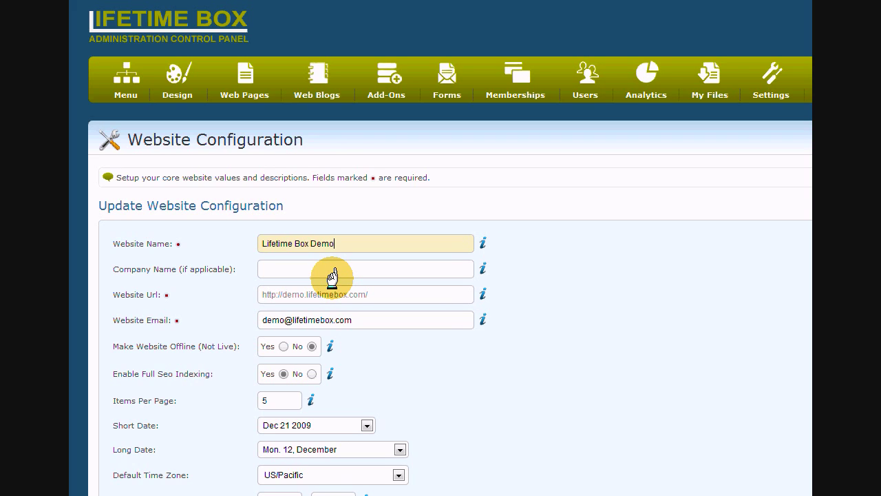
Step: Enter "My Company" as the company name and set the items per page to 10
left_click(290, 269)
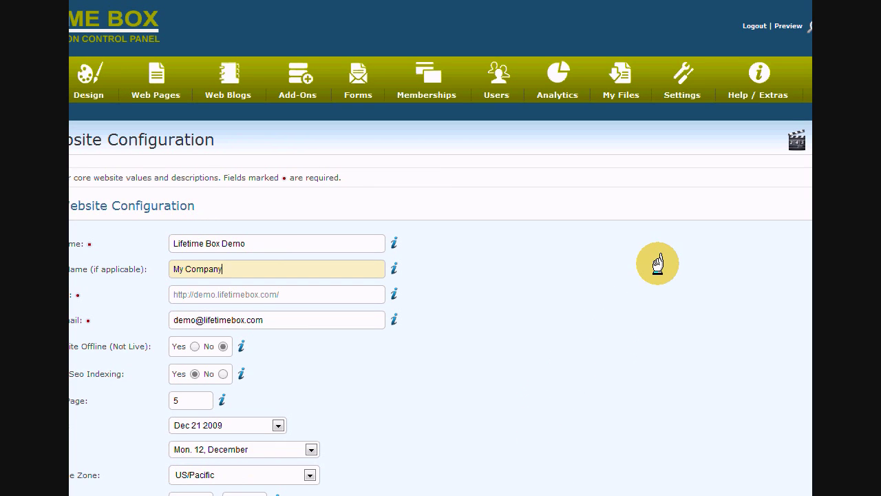
mouse_move(755, 102)
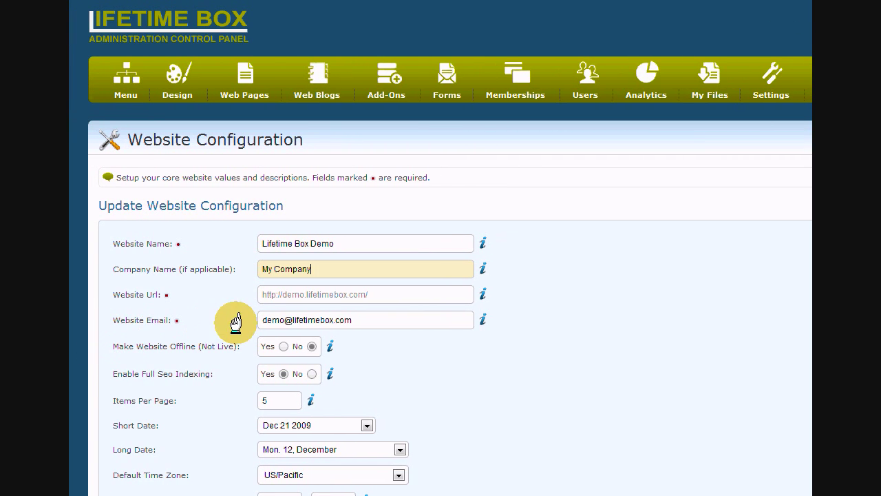
left_click_drag(264, 320, 357, 320)
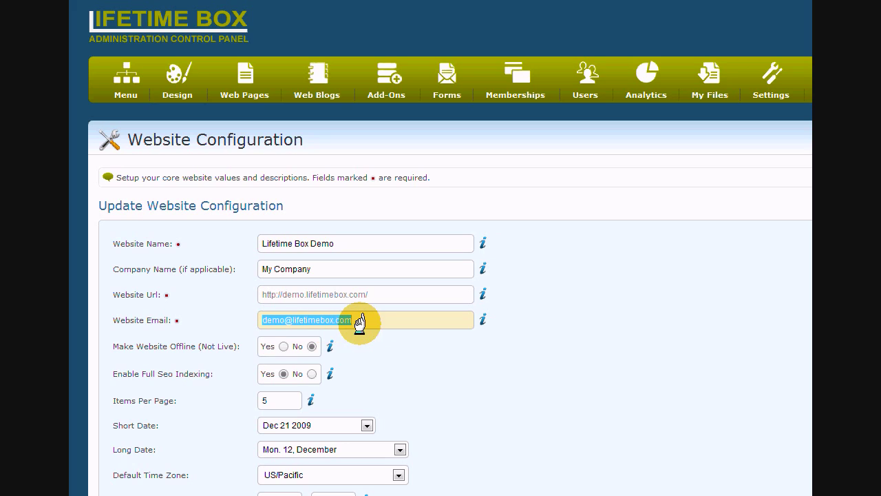
left_click(405, 319)
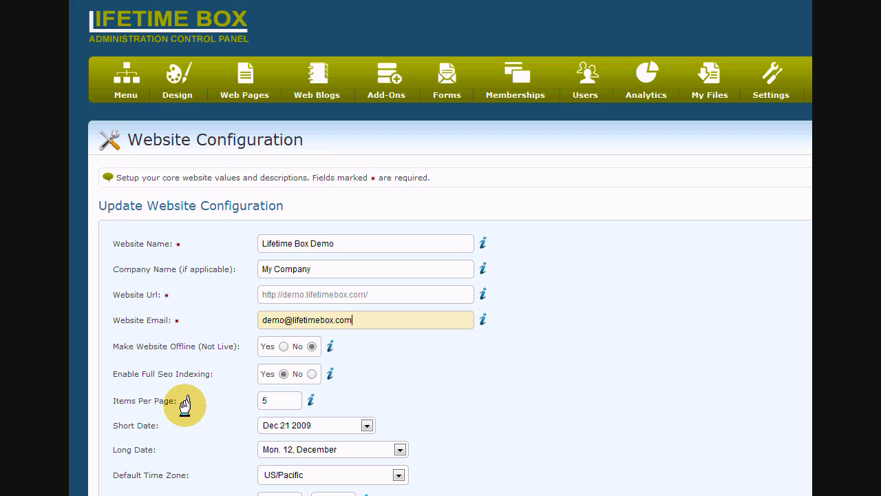
double_click(256, 401)
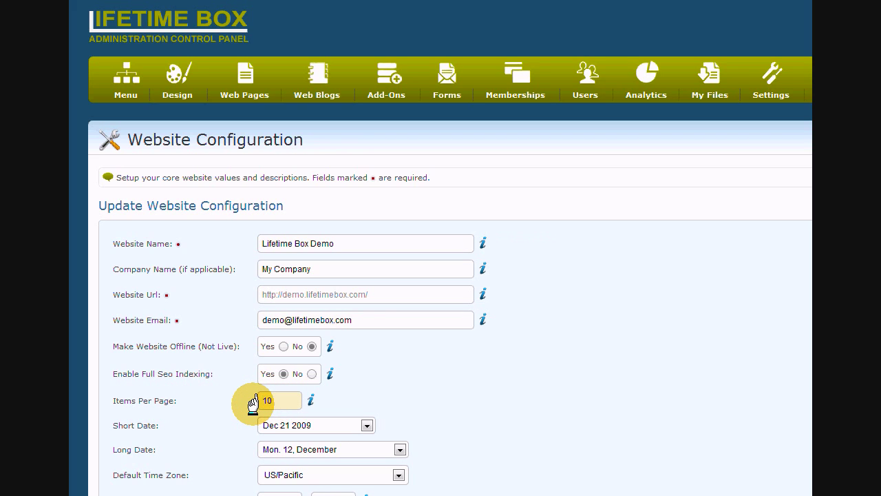
left_click(239, 427)
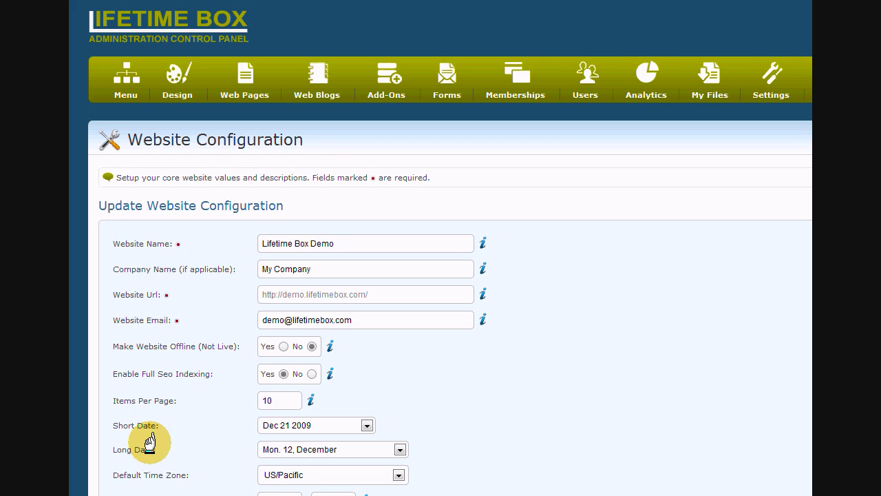
Step: Review the short date, long date and default time zone options and the thumbnail and image size fields
left_click(351, 424)
left_click(352, 423)
left_click(400, 447)
left_click(399, 448)
scroll(510, 448, "down", 2)
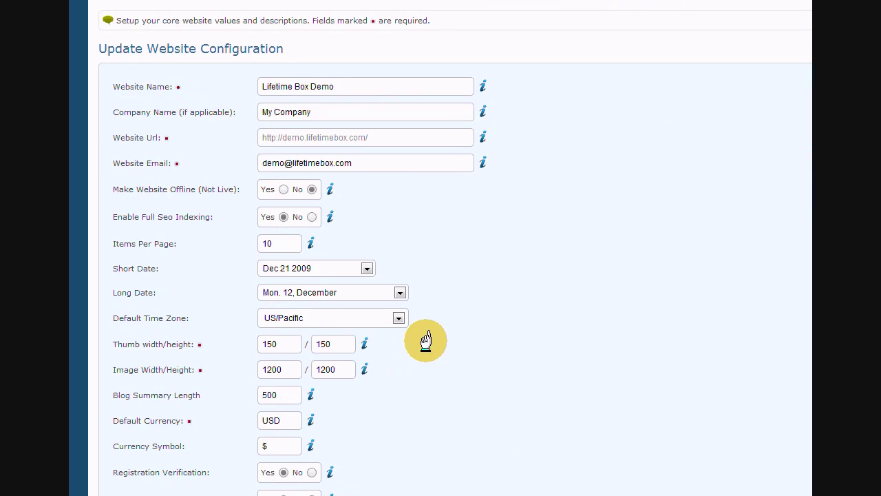
left_click(399, 318)
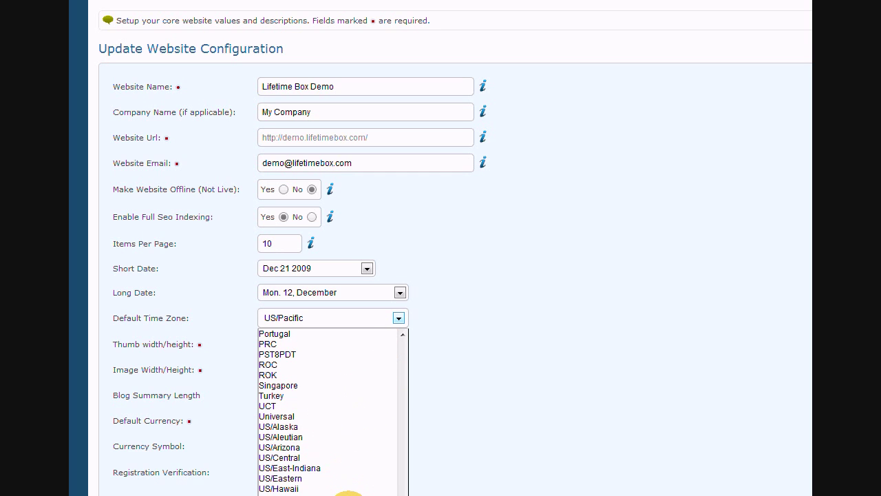
left_click(491, 309)
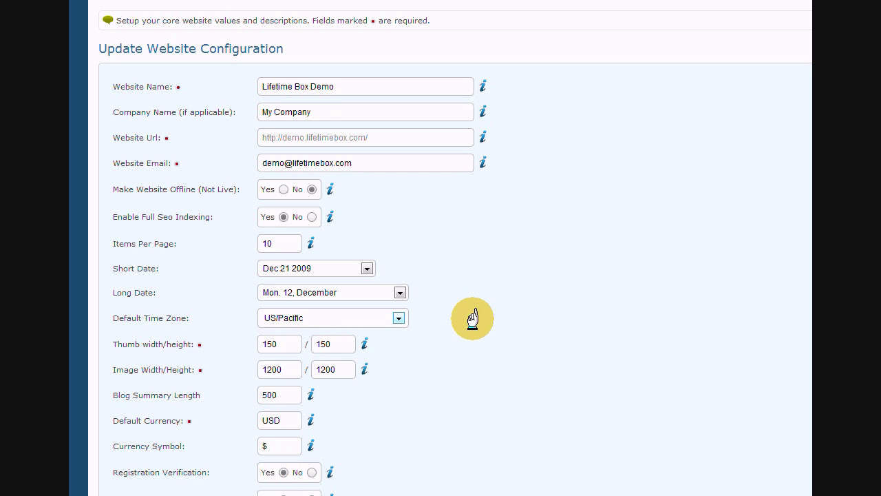
left_click_drag(291, 346, 246, 346)
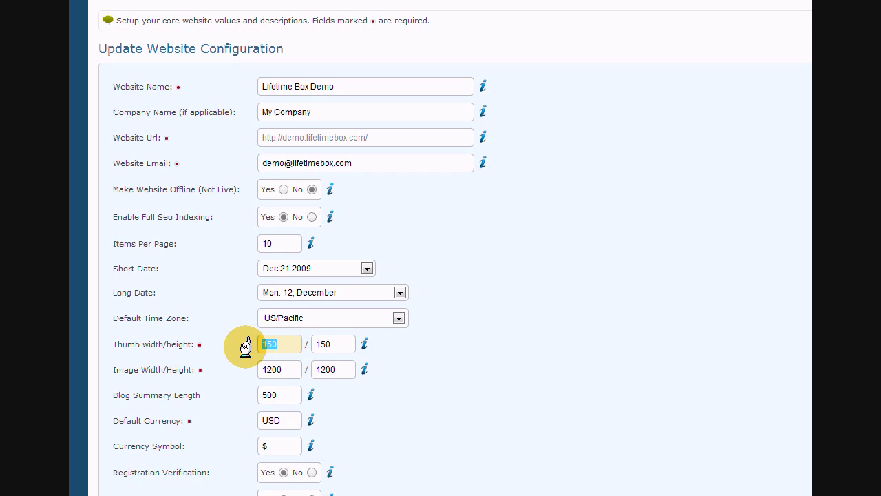
left_click_drag(291, 368, 255, 369)
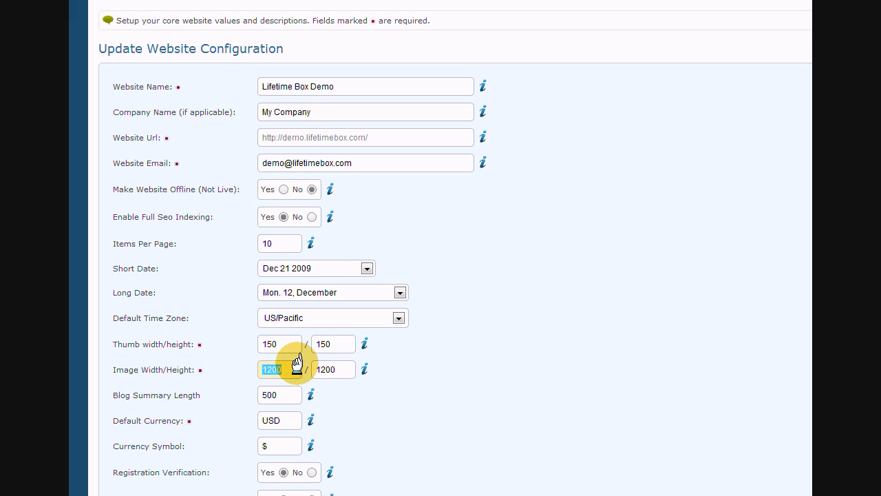
left_click(343, 402)
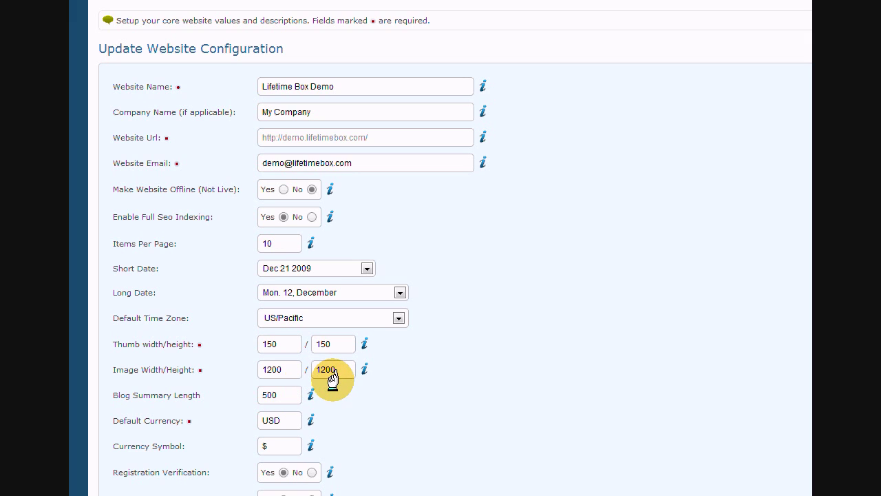
Step: Set the blog summary length to 400 and re-enter $ as the currency symbol
double_click(268, 396)
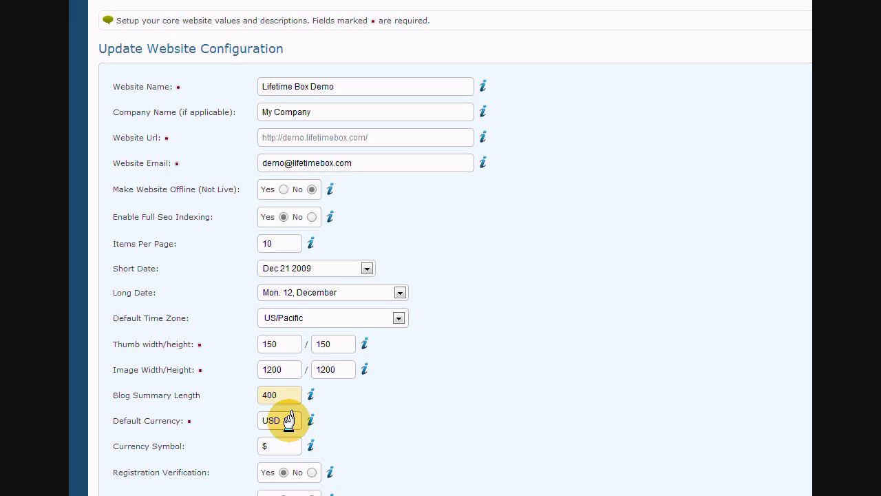
left_click(274, 423)
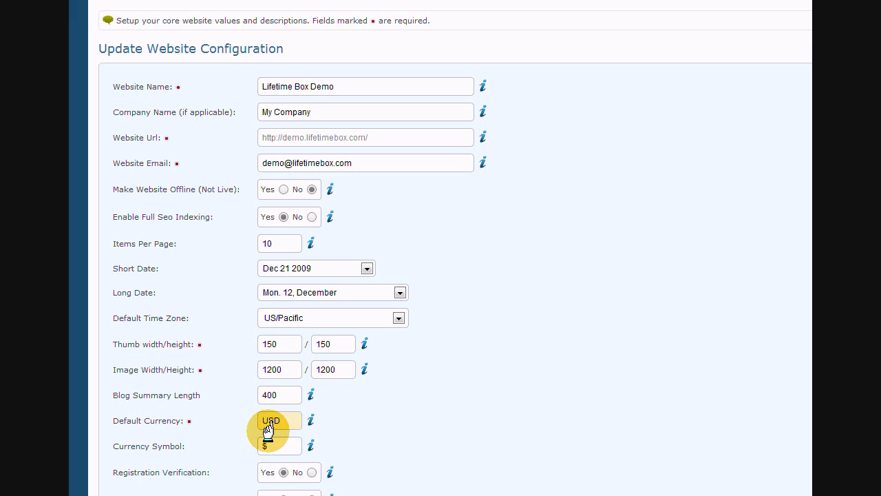
left_click(275, 444)
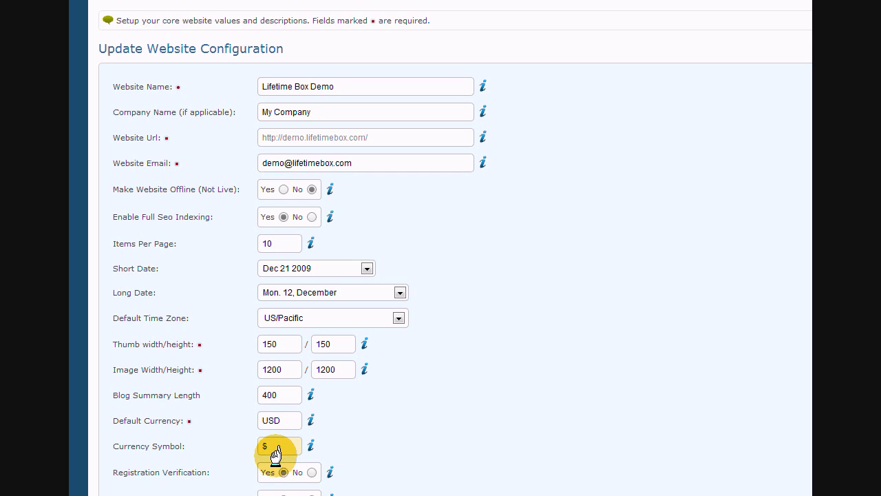
key("BackSpace")
type("$")
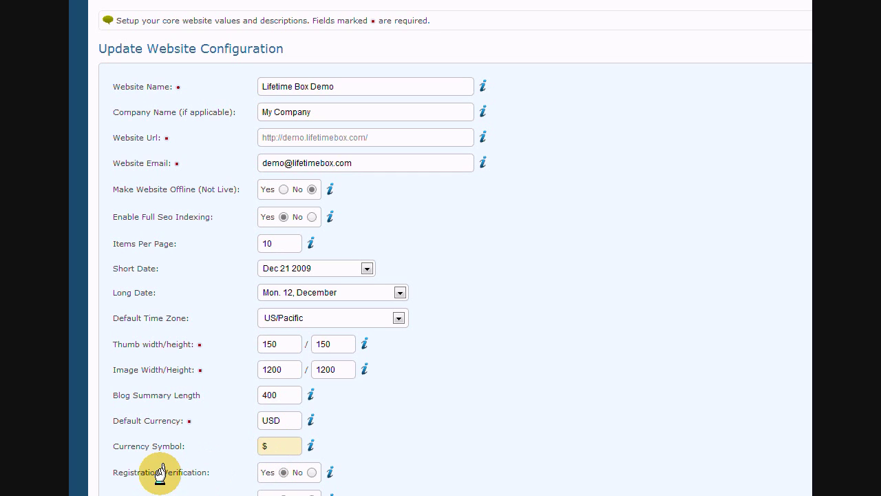
left_click(118, 482)
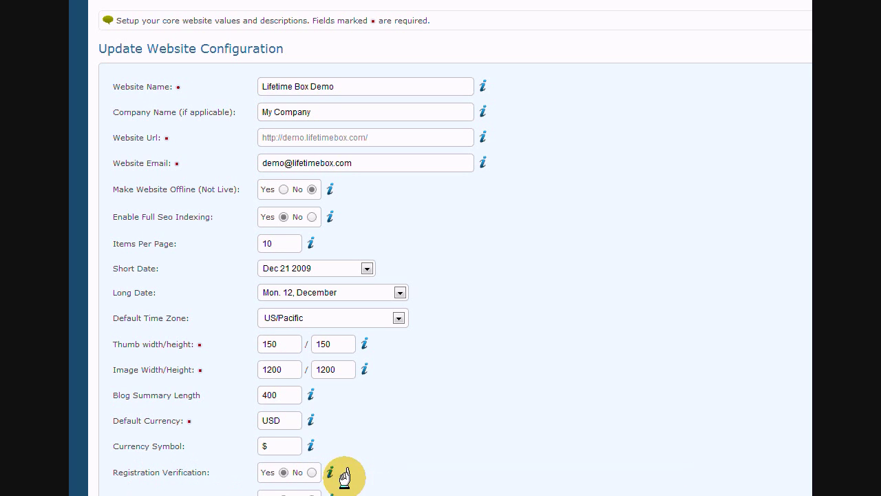
Step: Set the Enable/Disable User Registration value to 0
scroll(193, 478, "down", 3)
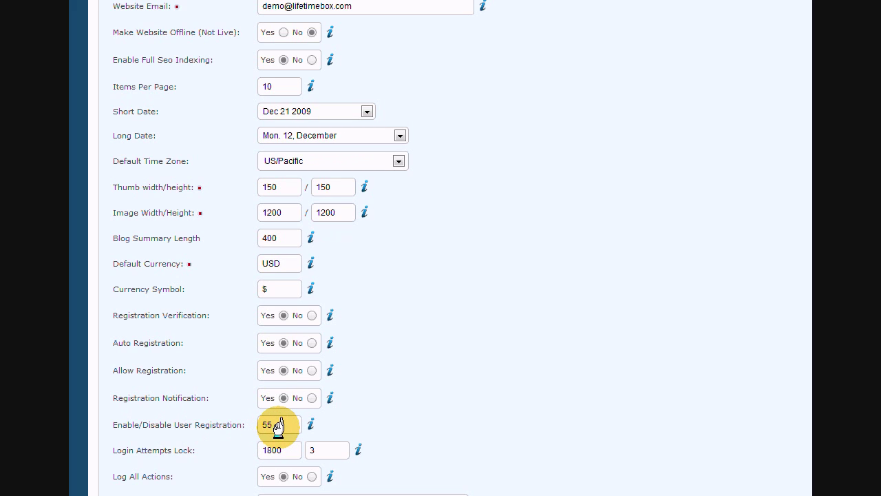
left_click_drag(278, 425, 260, 426)
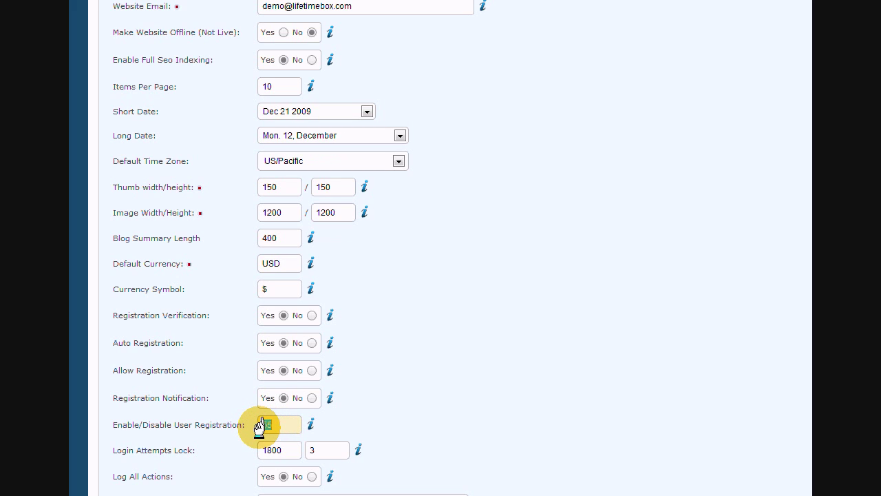
type("0")
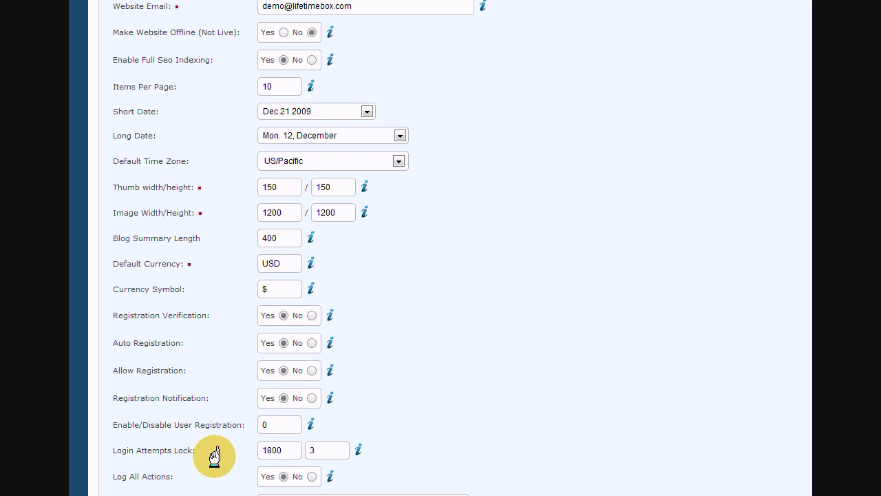
Step: Set the two Login Attempts Lock values to 1600 and 1
double_click(286, 450)
double_click(321, 450)
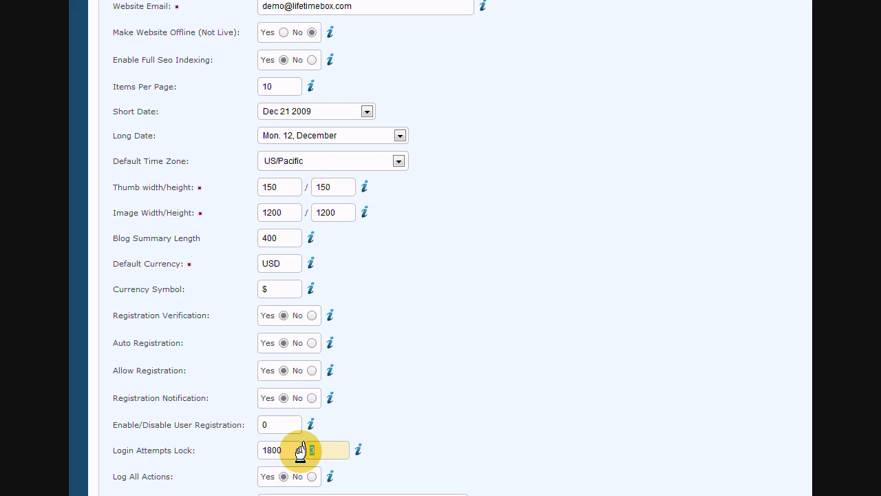
left_click(294, 451)
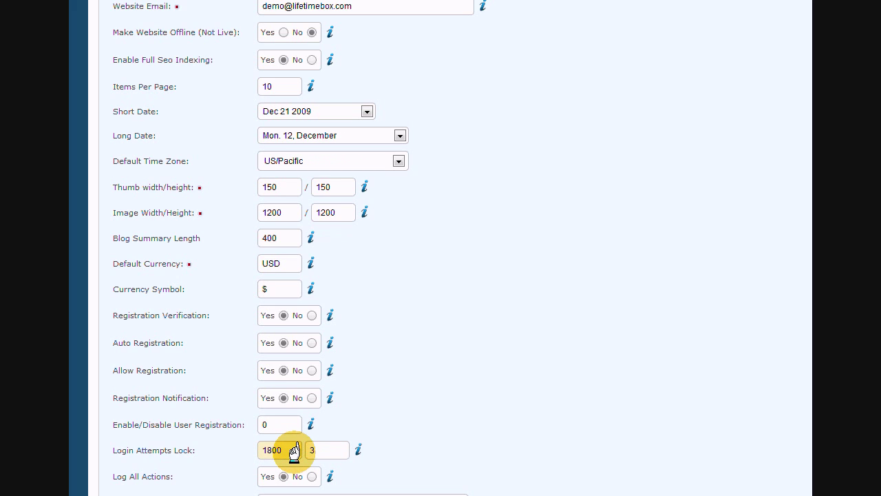
left_click(239, 454)
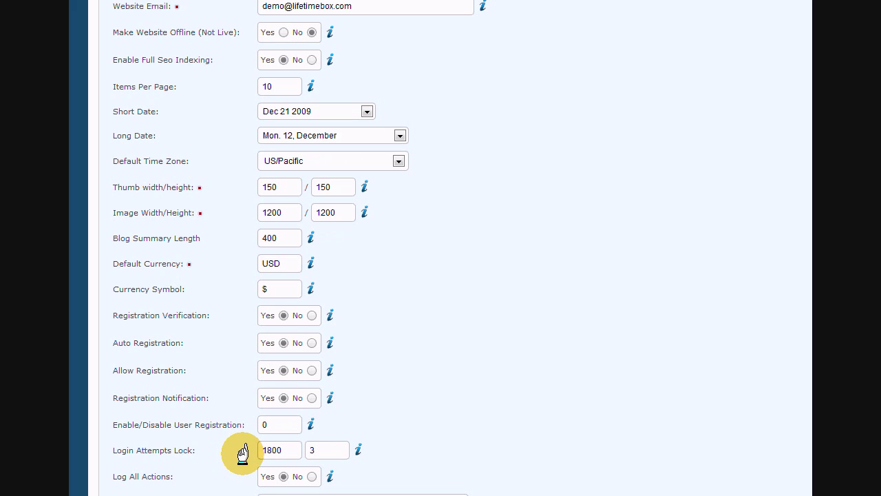
left_click(268, 449)
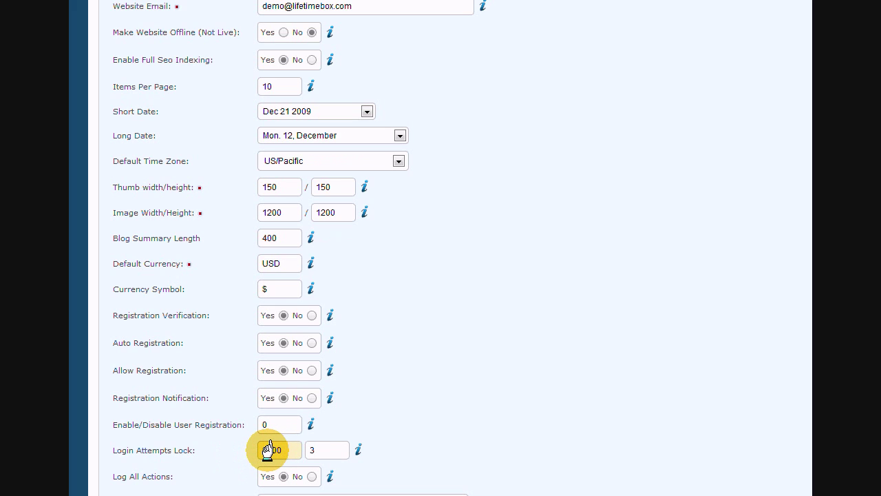
key("BackSpace")
key("BackSpace")
key("BackSpace")
key("BackSpace")
type("1600")
left_click(321, 449)
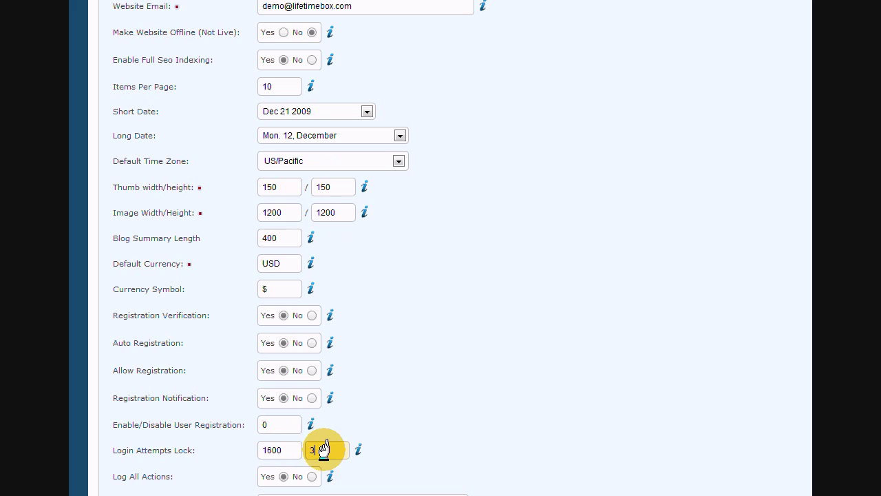
double_click(324, 449)
type("1")
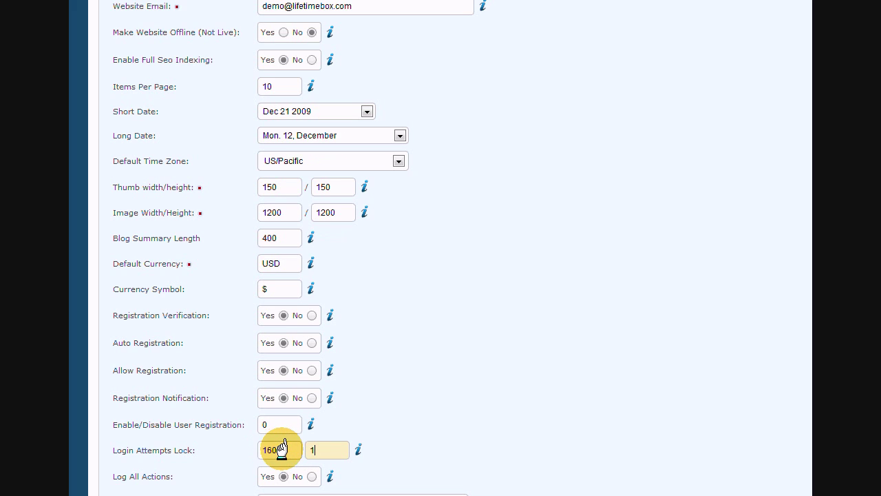
left_click(227, 459)
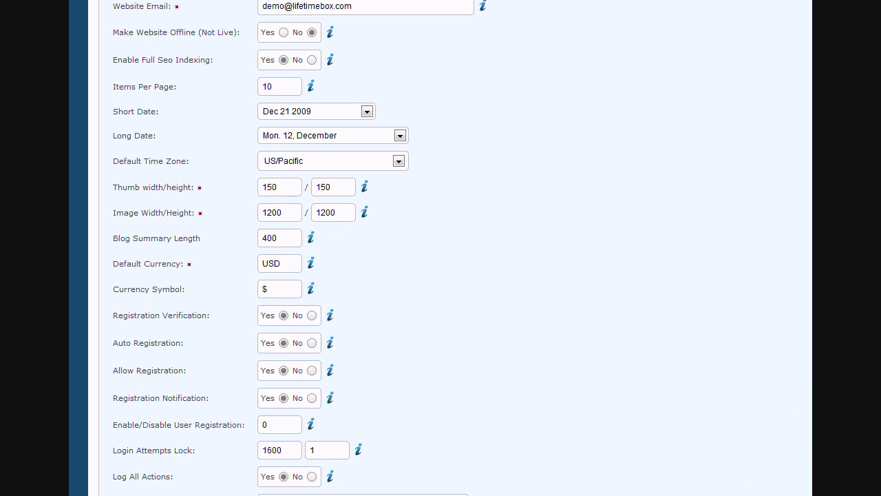
Step: Examine the Google Analytics code field near the end of the configuration form
left_click_drag(811, 373, 811, 487)
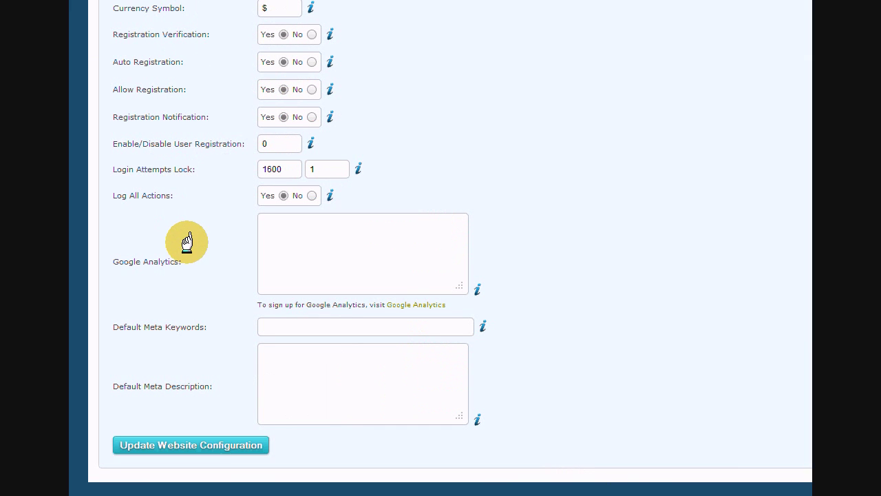
left_click(294, 260)
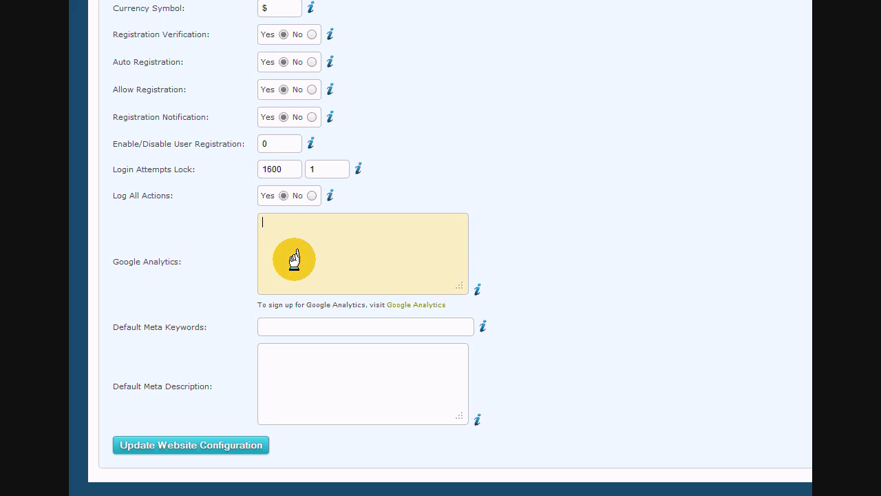
left_click(199, 277)
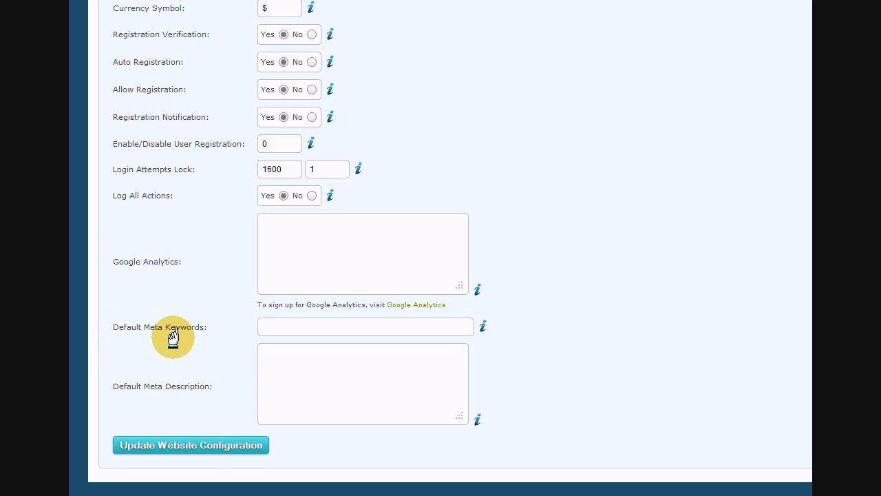
Step: Enter "lifetimebox, lifetimebox.com, website creation" as the default meta keywords
left_click(291, 327)
type("lifeti")
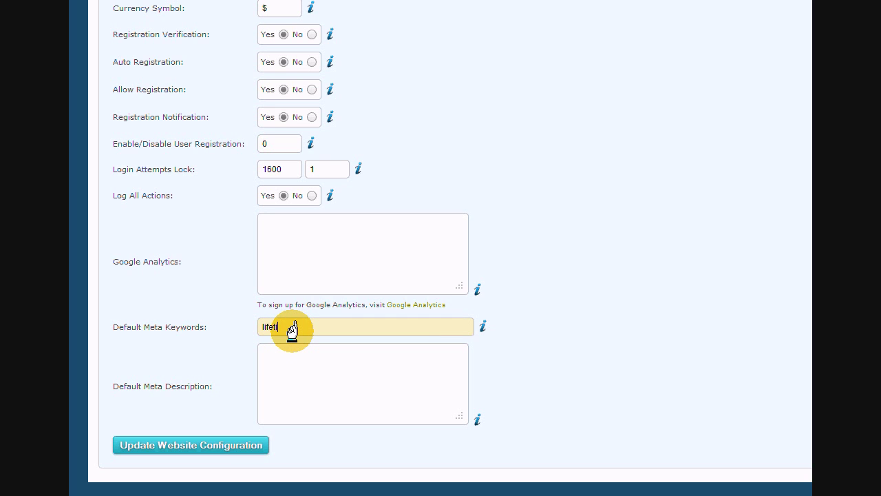
type("memax, lifetimebox.com, website creation")
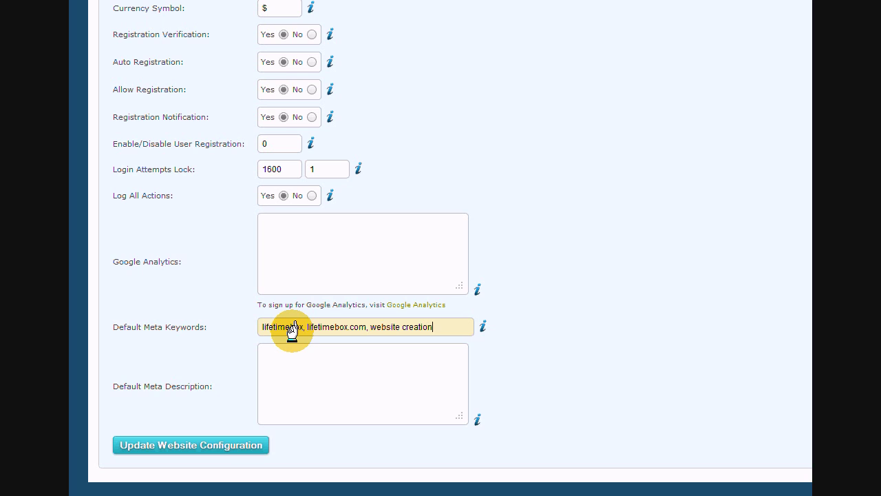
Step: Enter "Default text description..." as the default meta description
key("Tab")
type("De")
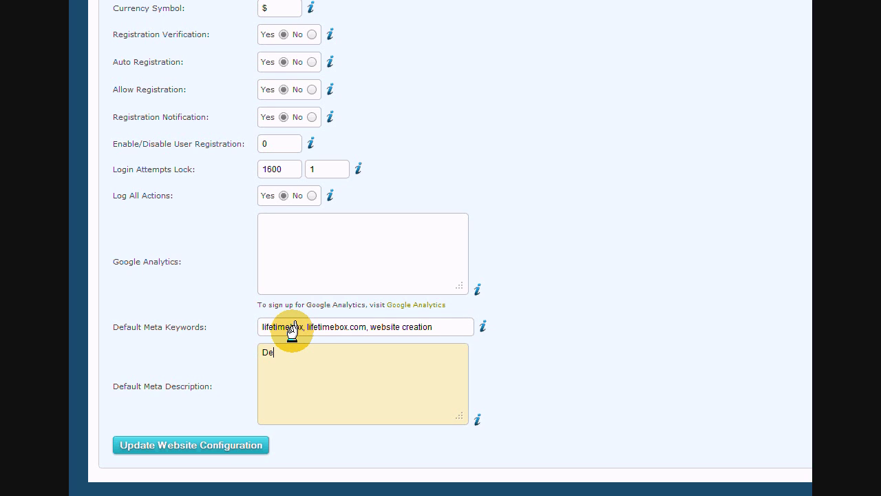
type("fault text description...")
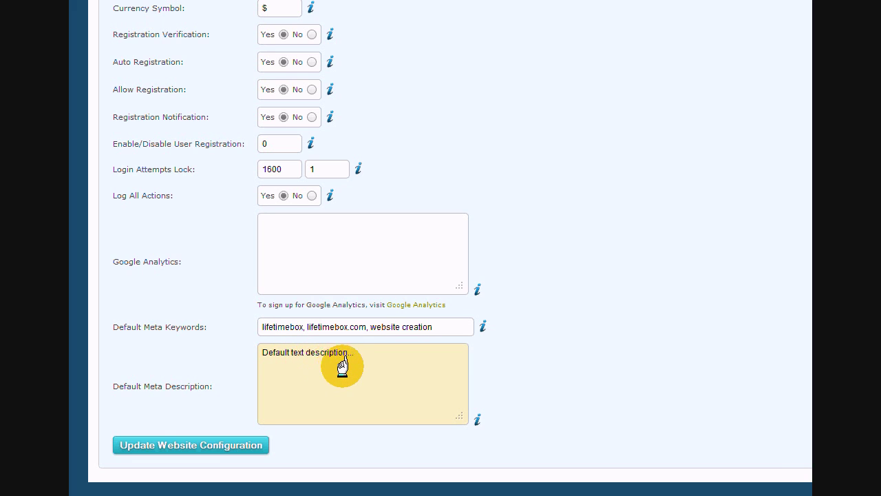
left_click(253, 389)
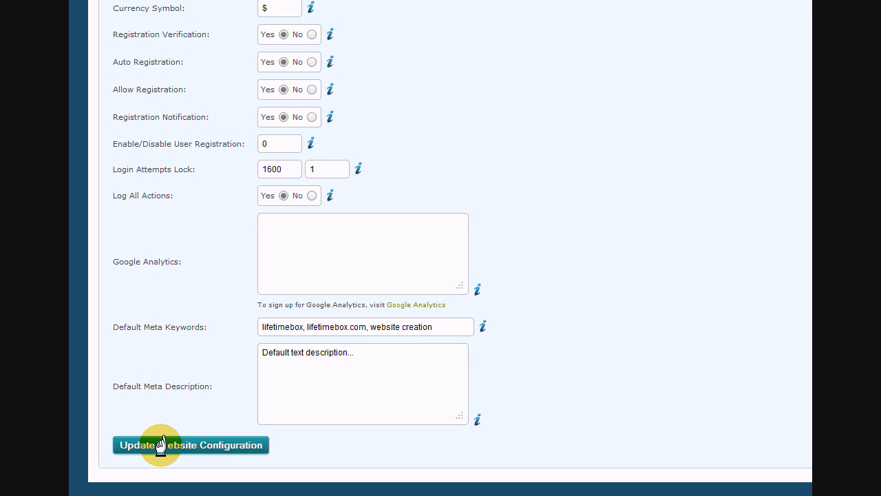
scroll(161, 444, "up", 9)
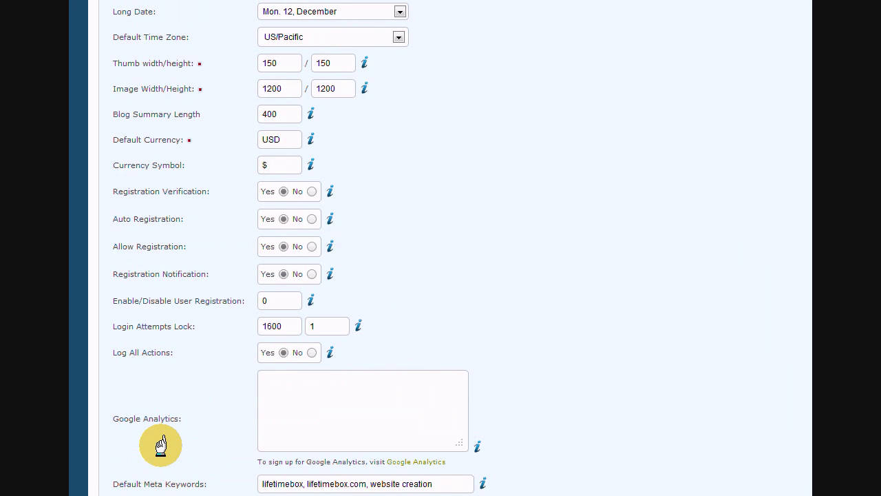